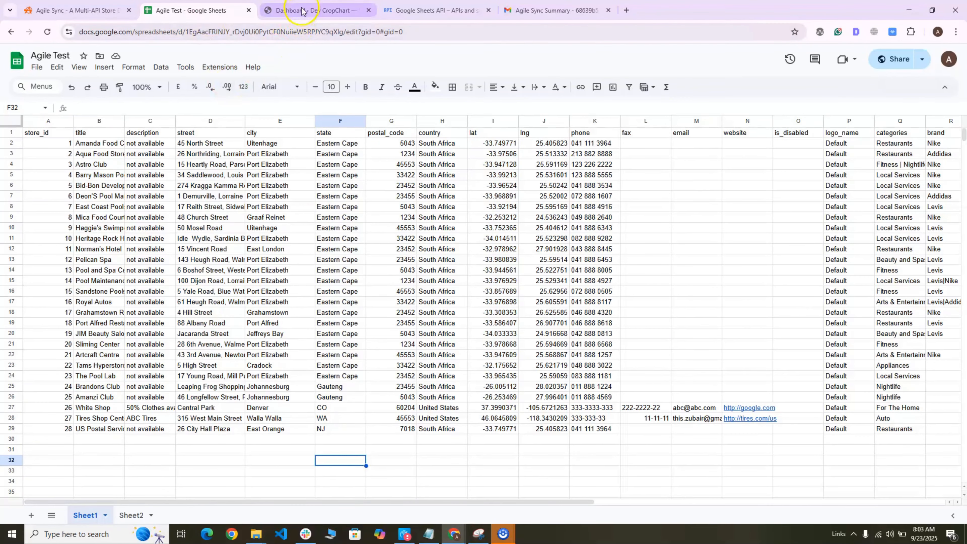
Switch to the WordPress admin and open the store locator's Manage Stores page
click(296, 14)
scroll(47, 355, down, 1)
scroll(47, 354, down, 5)
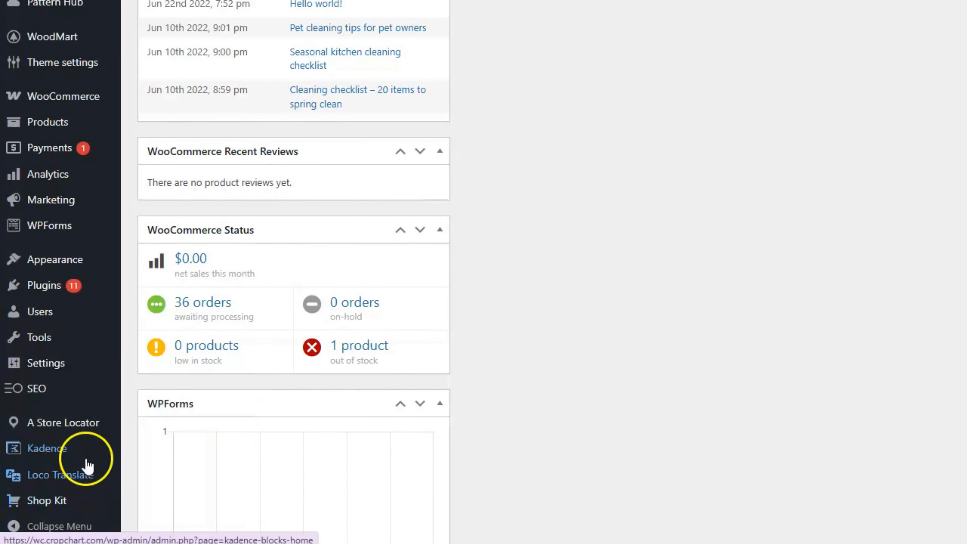
mouse_move(87, 431)
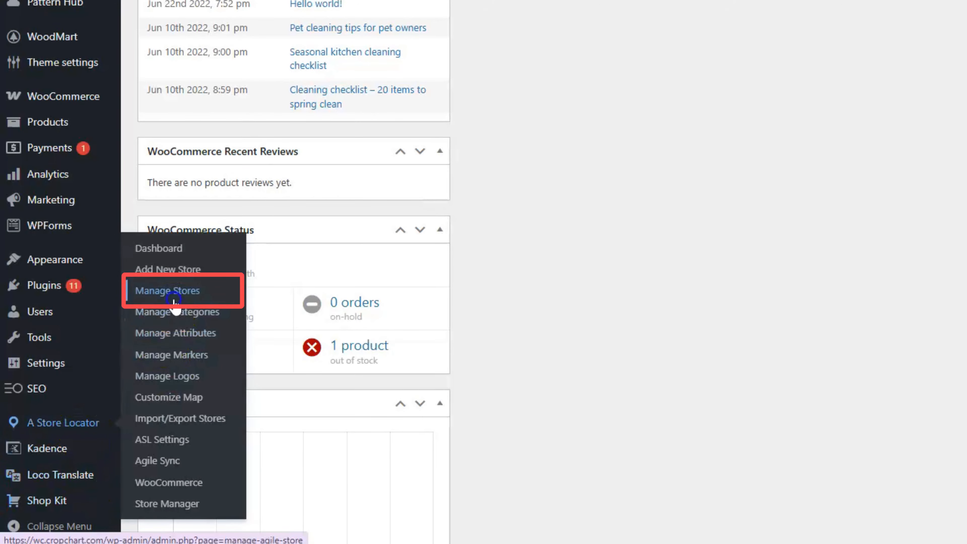
click(173, 294)
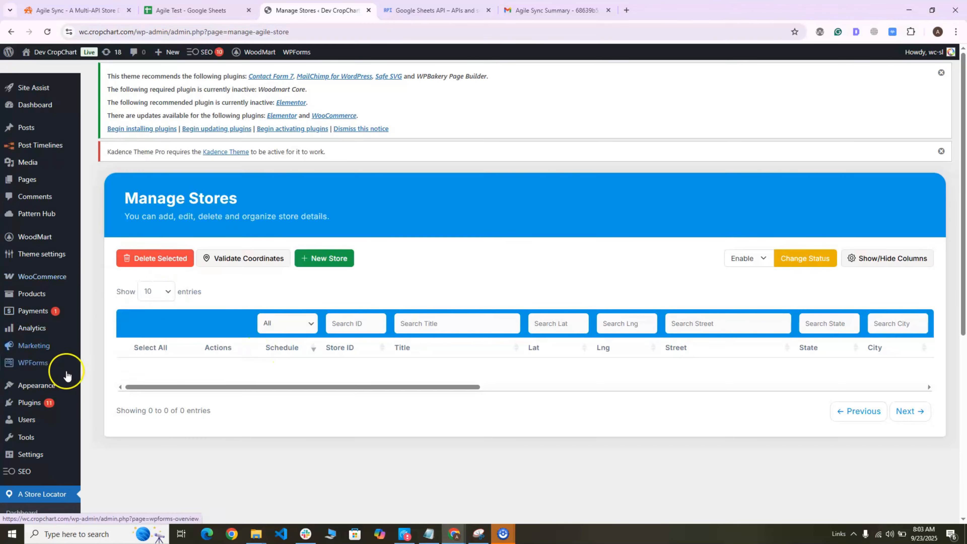
Open the Agile Sync page and start a new sync job
scroll(61, 382, down, 3)
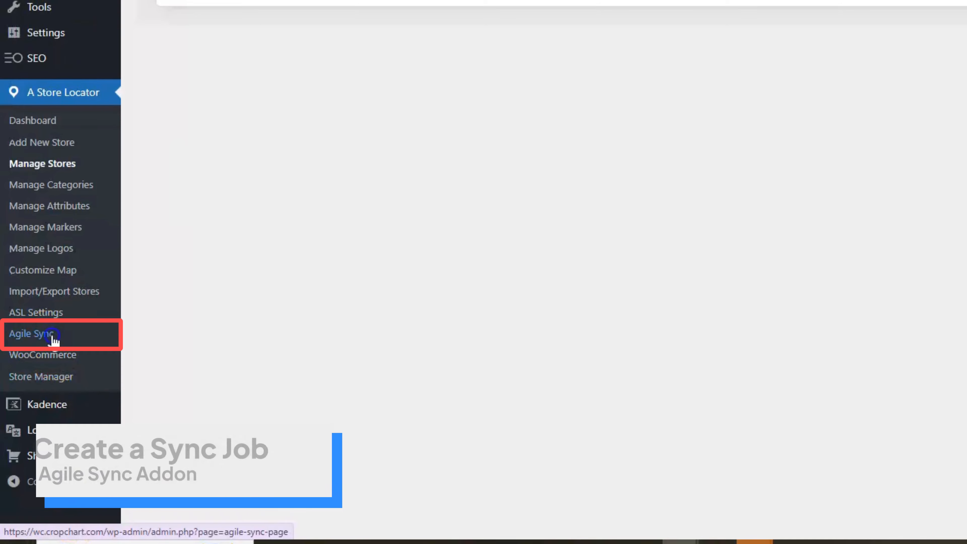
click(54, 339)
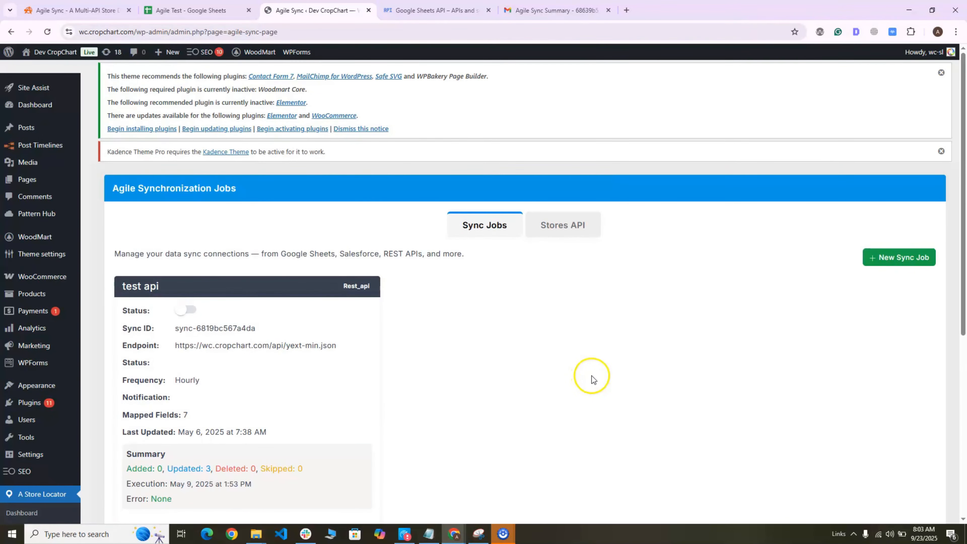
click(889, 267)
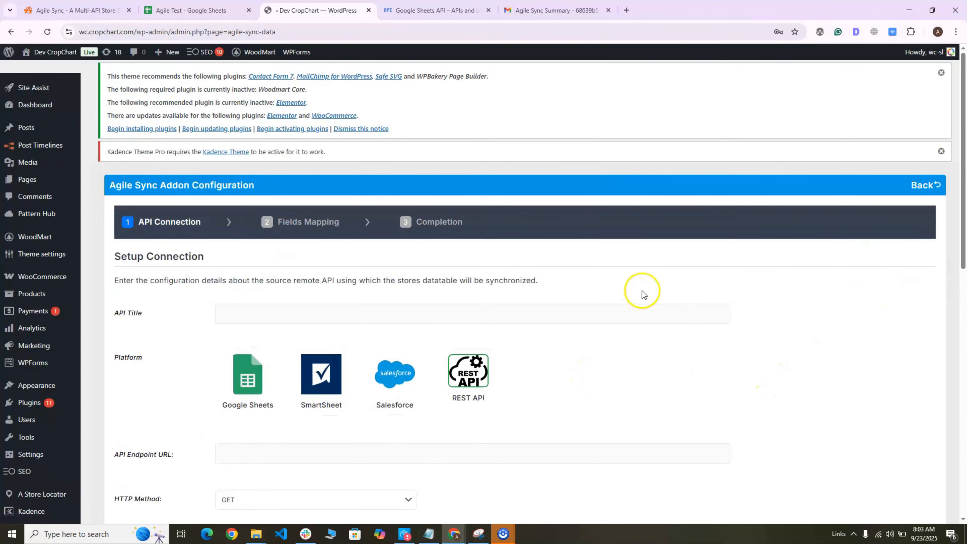
Set the API title to Google Sheet Test
scroll(642, 291, down, 2)
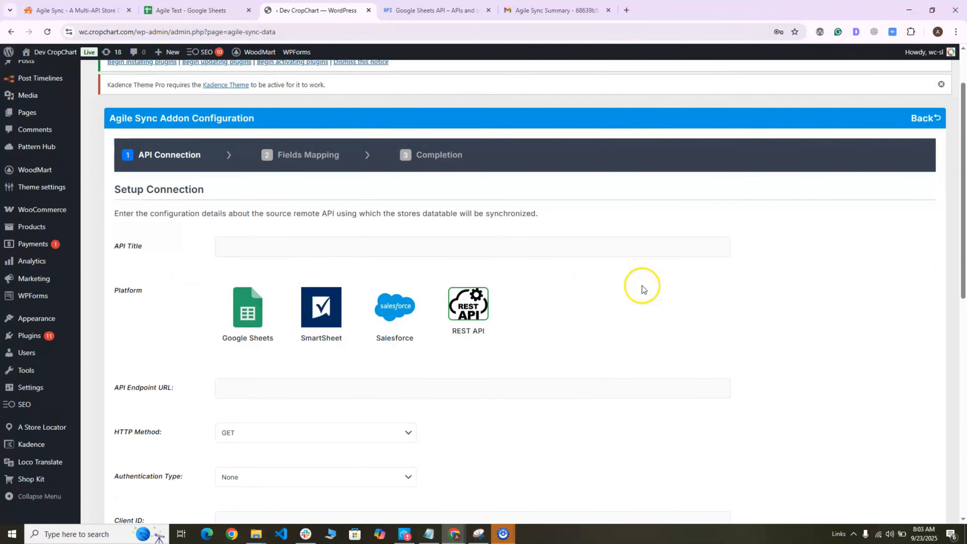
click(247, 247)
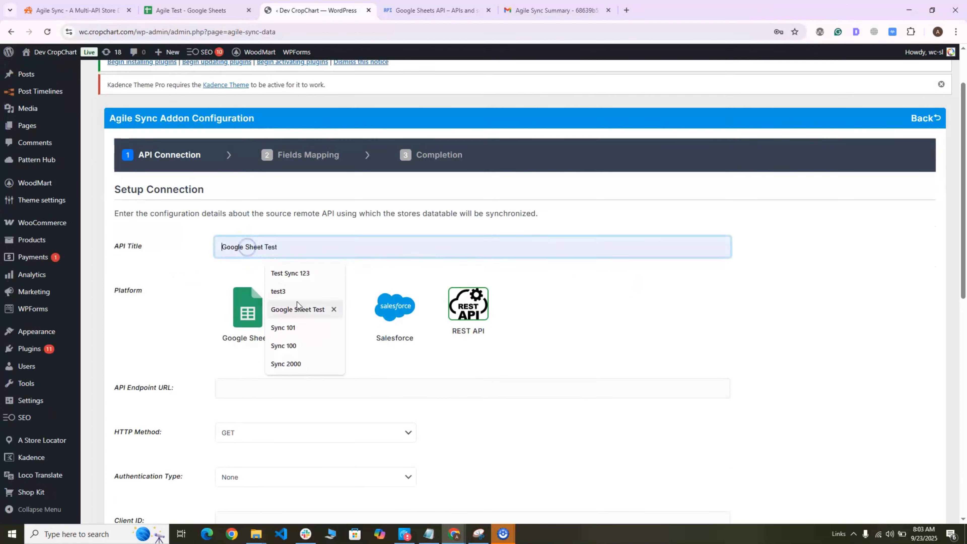
click(300, 310)
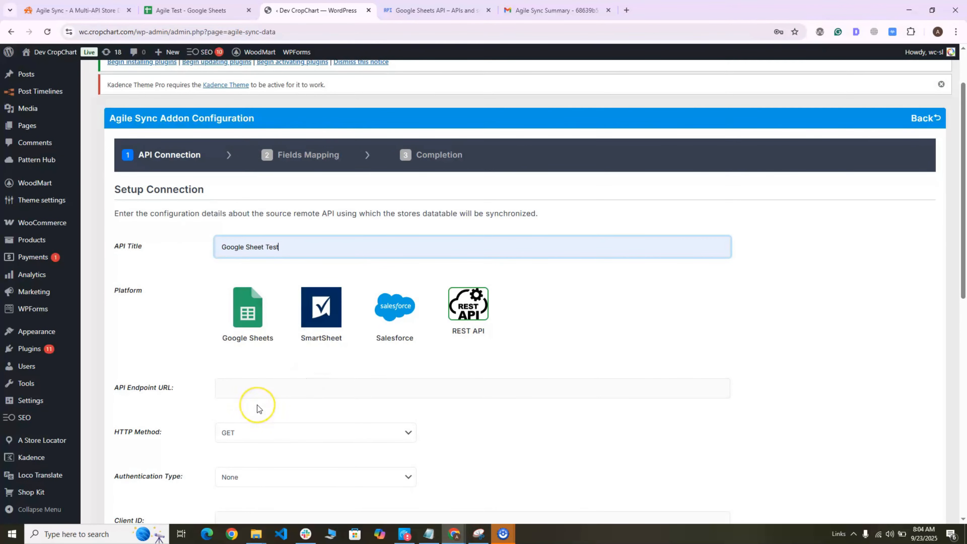
Choose Google Sheets as the sync platform
click(241, 322)
click(241, 322)
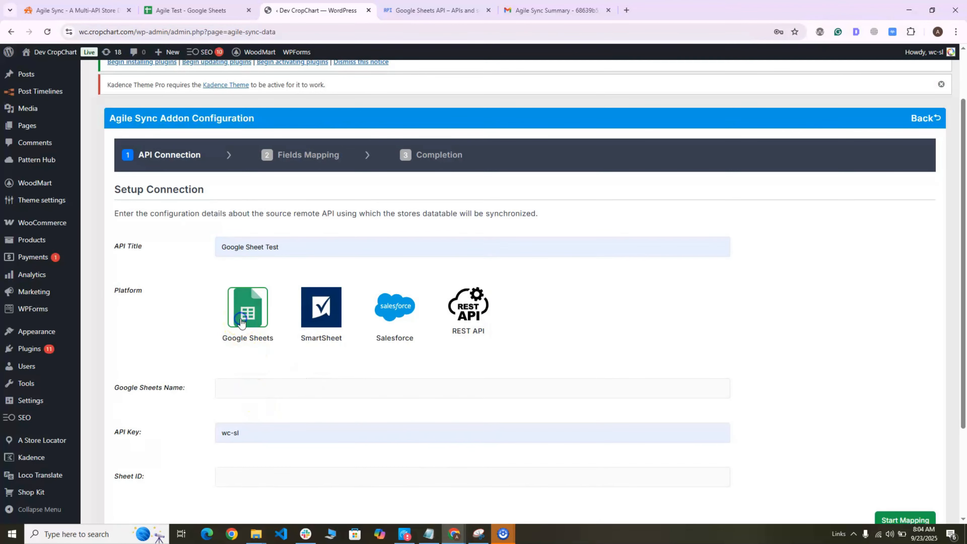
scroll(183, 335, down, 2)
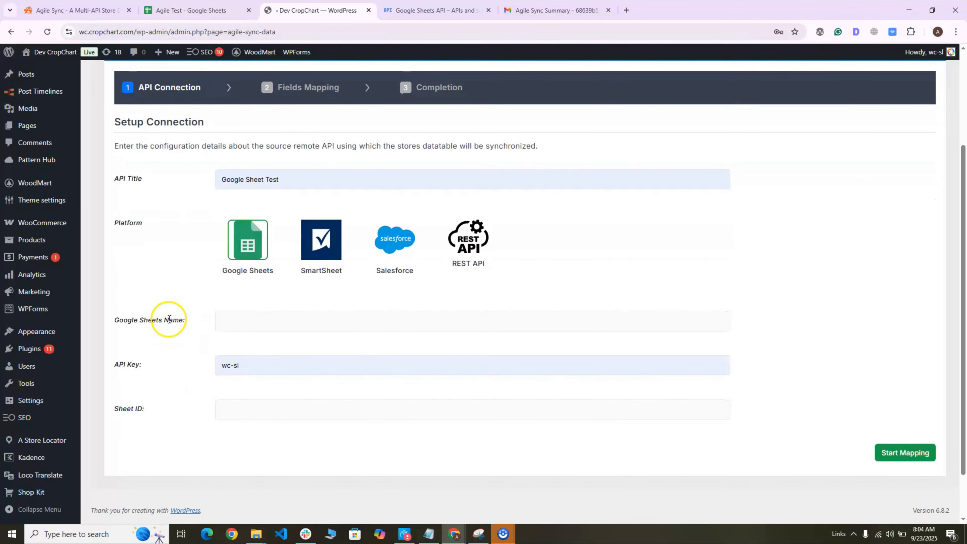
Check the spreadsheet's tab name and enter Sheet1 as the Google Sheets name
click(190, 10)
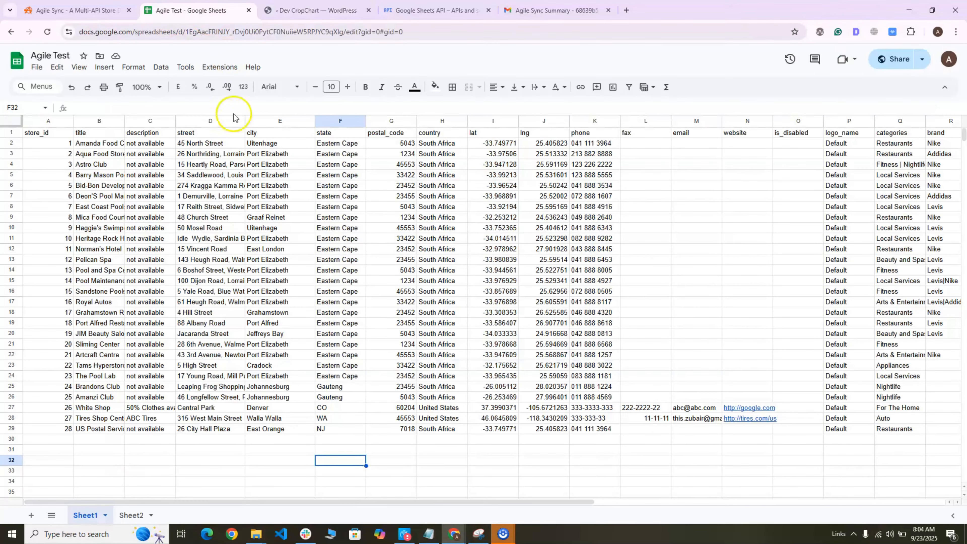
click(90, 517)
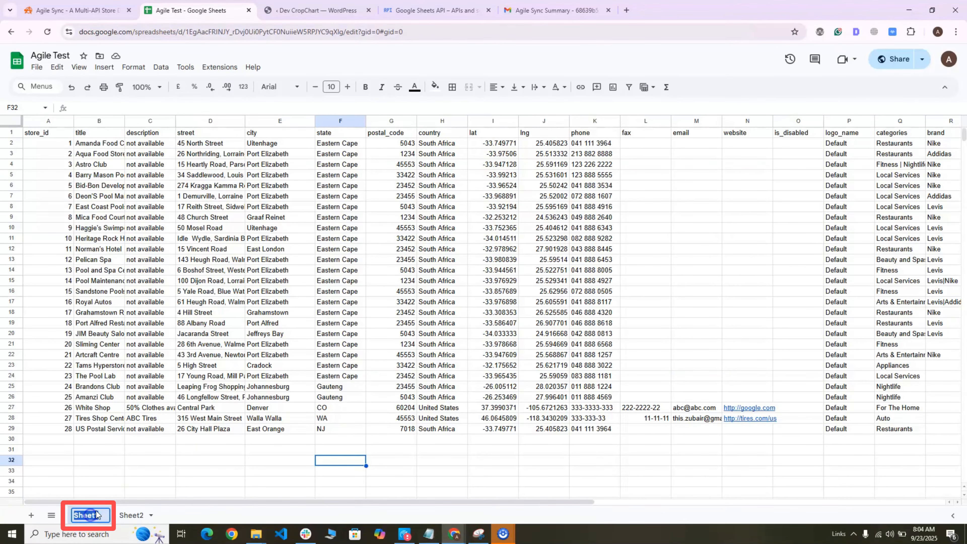
click(318, 11)
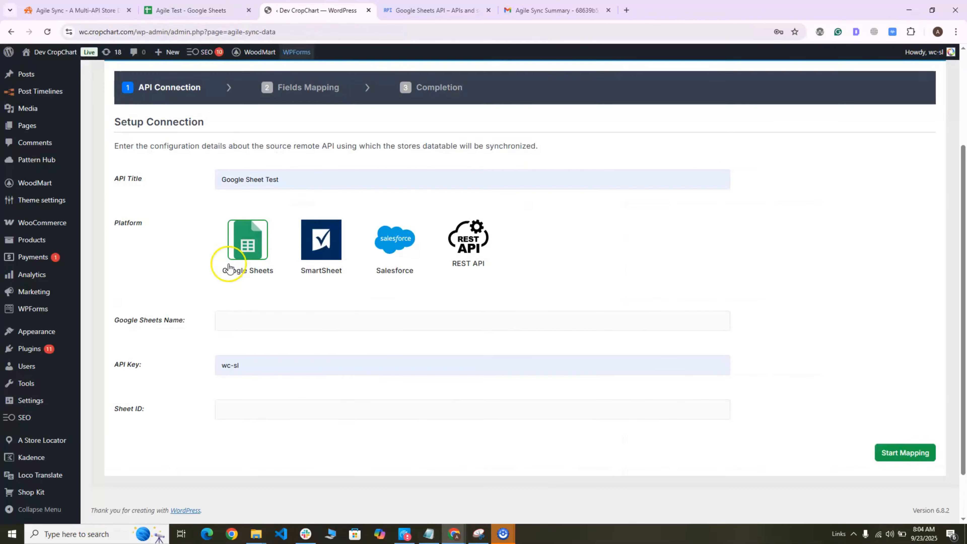
click(245, 317)
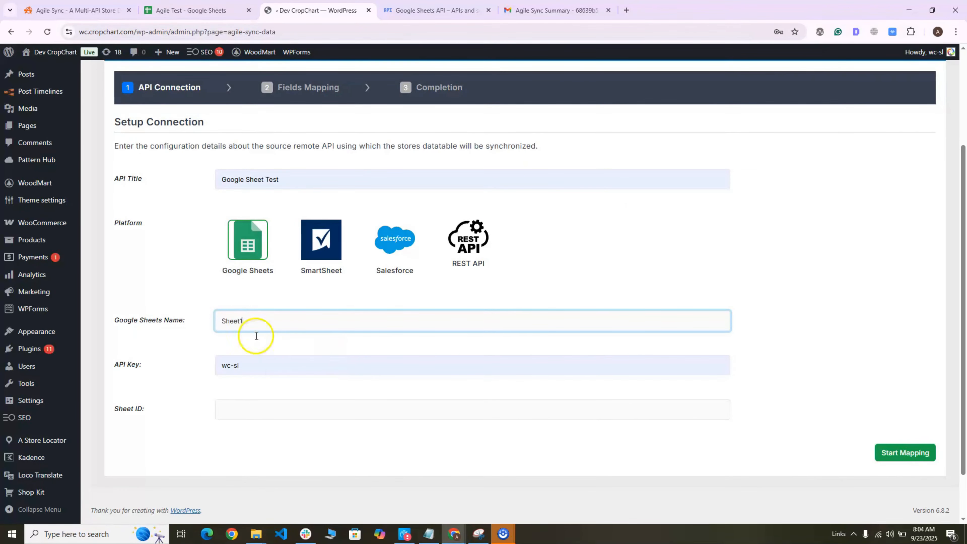
Clear the autofilled value from the API Key field
triple_click(254, 365)
key(BackSpace)
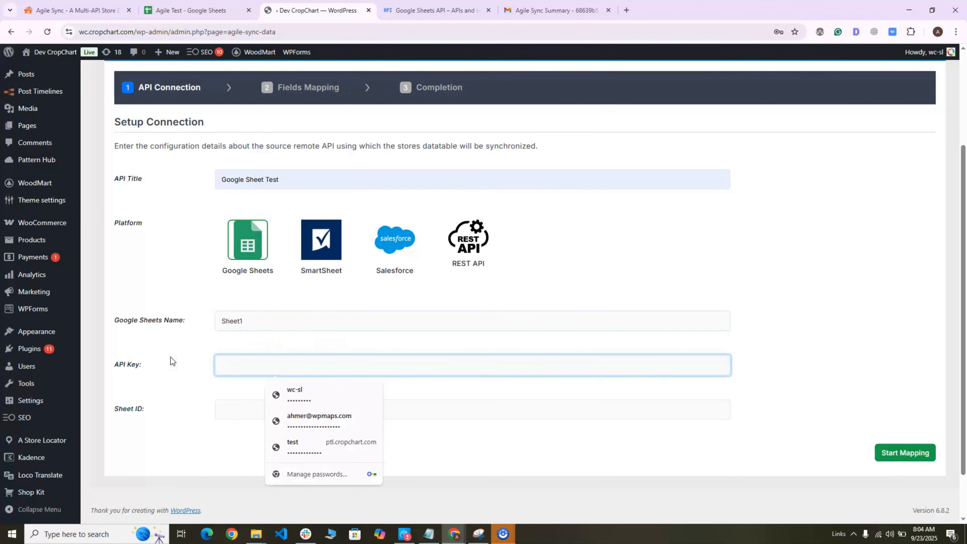
click(165, 361)
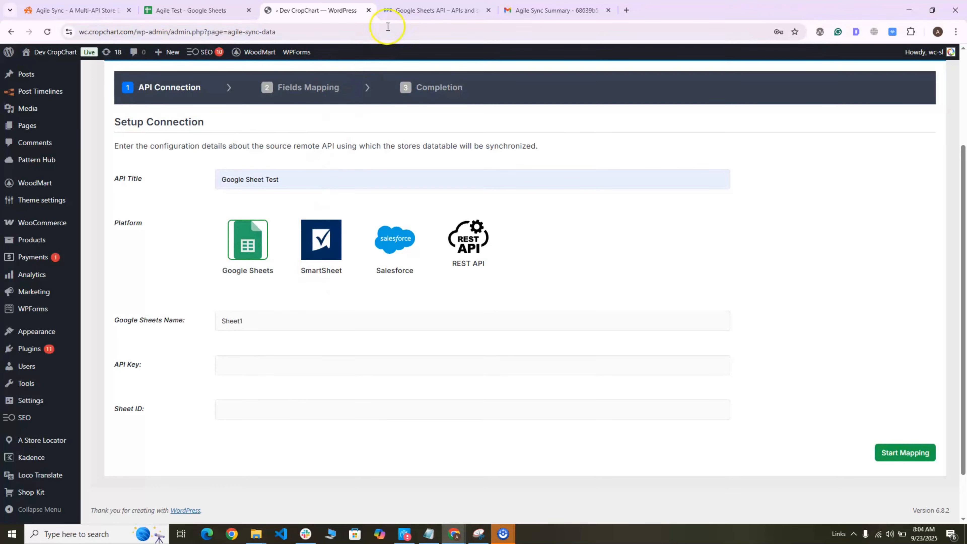
Review the Google Sheets API page in the Cloud console and the spreadsheet's sharing settings
click(398, 8)
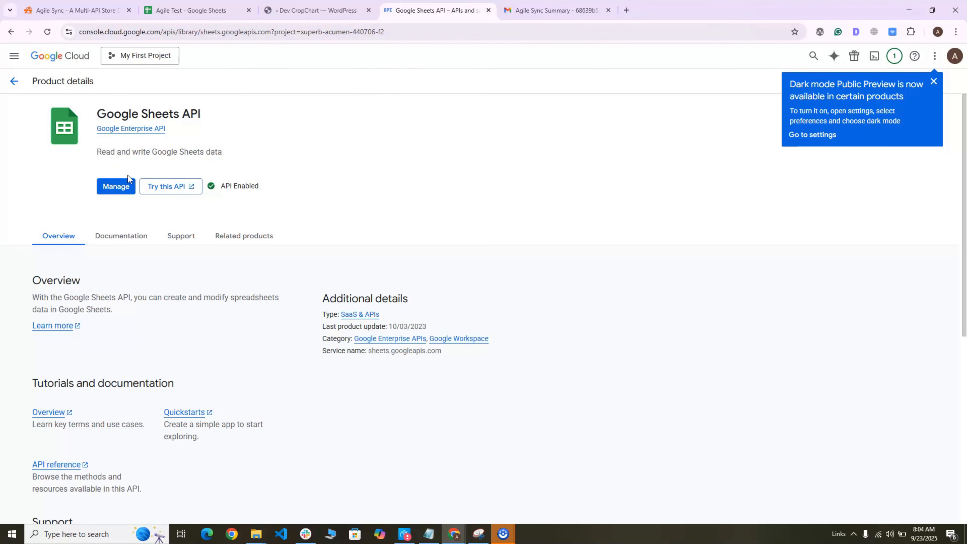
click(13, 55)
mouse_move(38, 192)
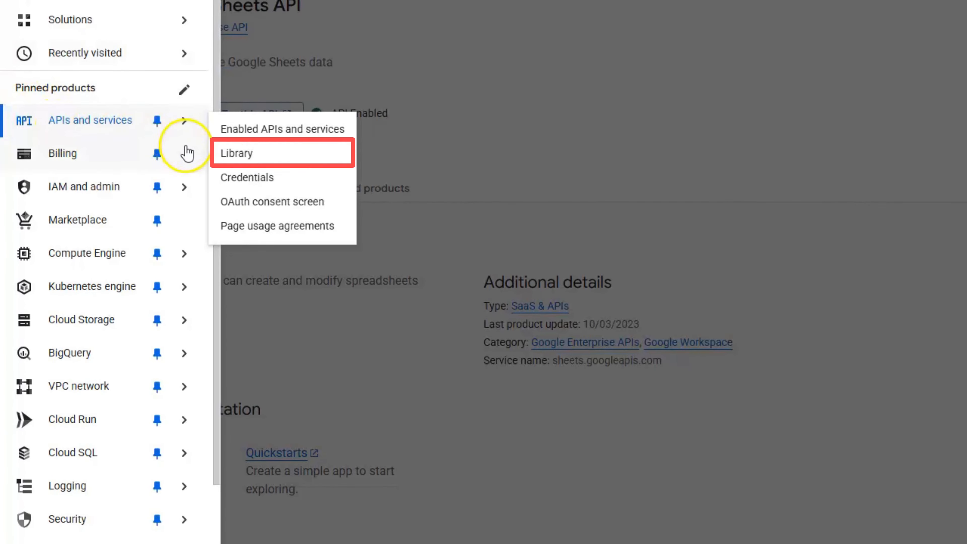
click(372, 16)
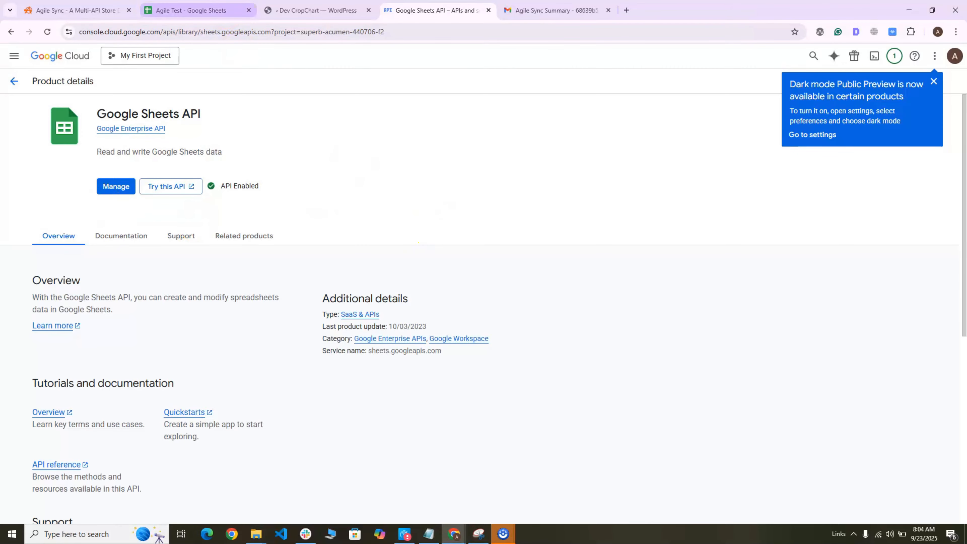
click(186, 10)
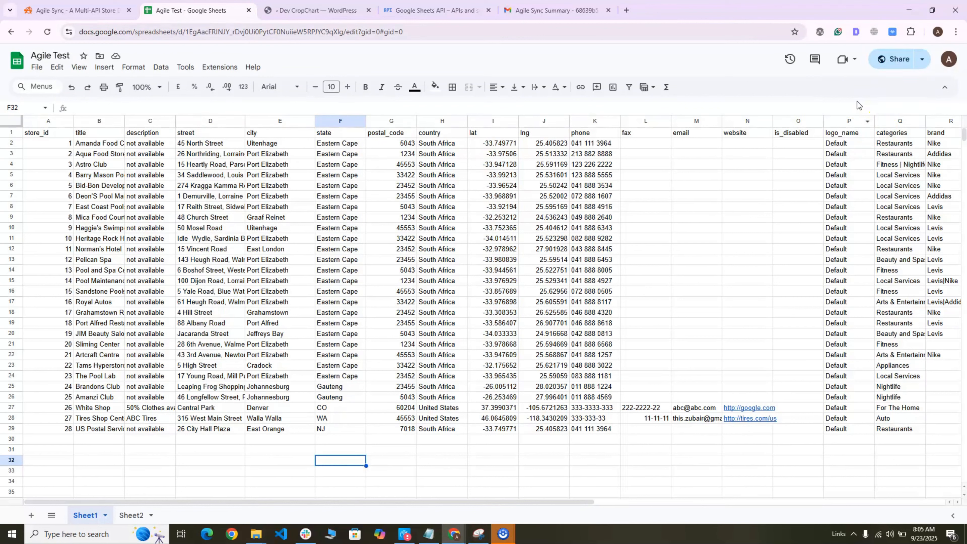
click(879, 62)
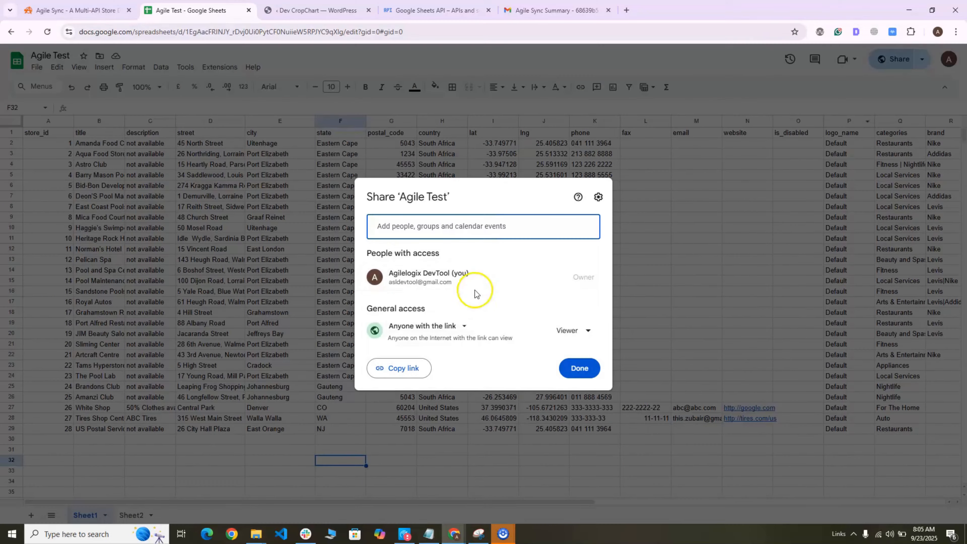
Paste the Google API key into the API Key field
click(317, 10)
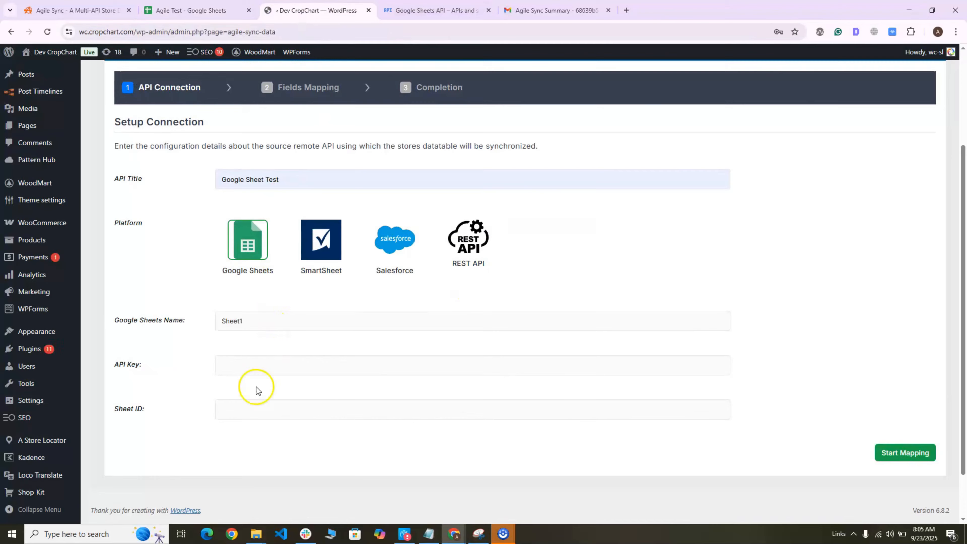
click(247, 367)
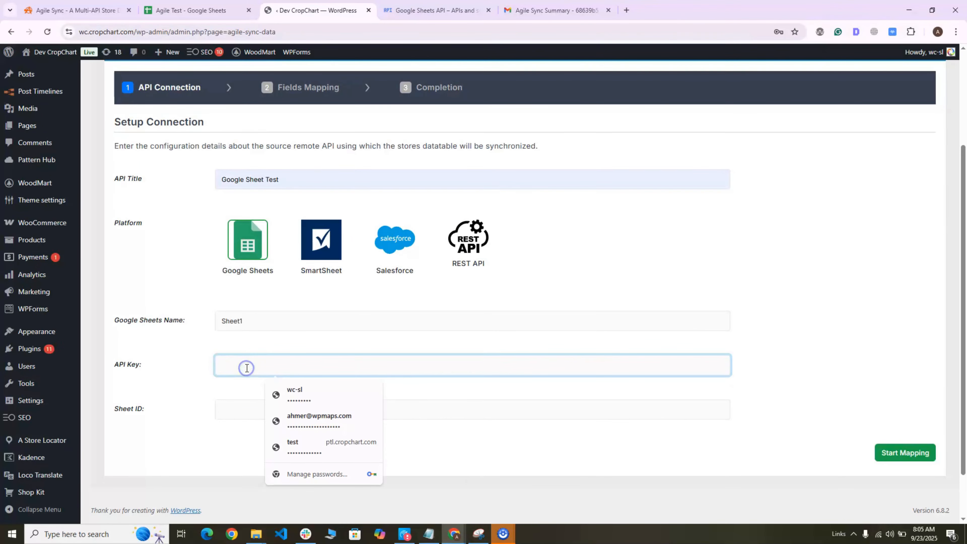
key(ctrl+v)
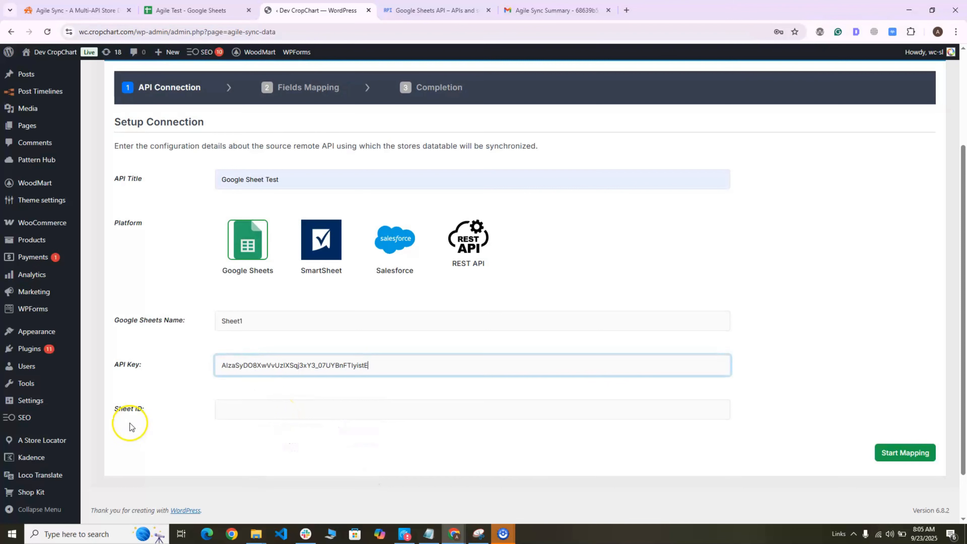
Copy the spreadsheet ID from the sheet's URL and paste it into the Sheet ID field
click(192, 9)
click(291, 50)
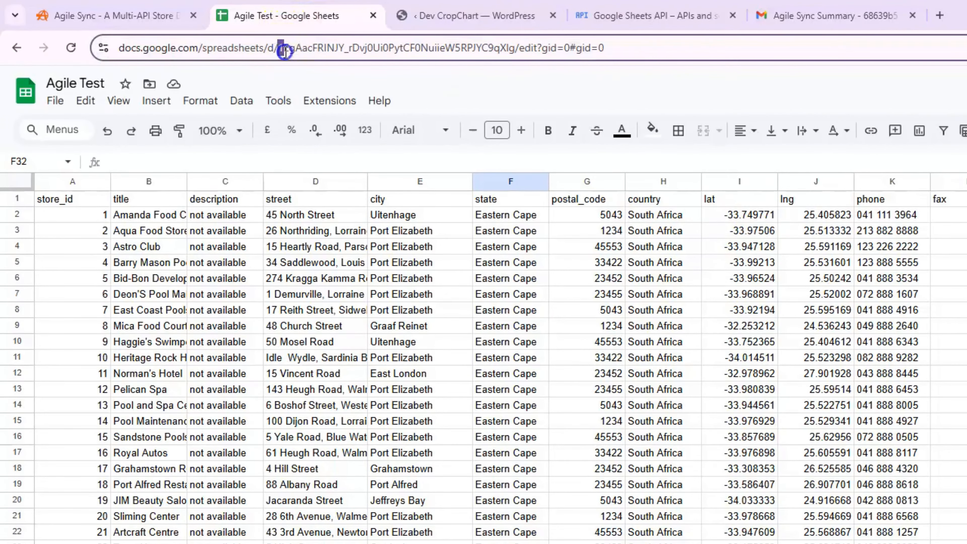
drag(275, 47, 518, 58)
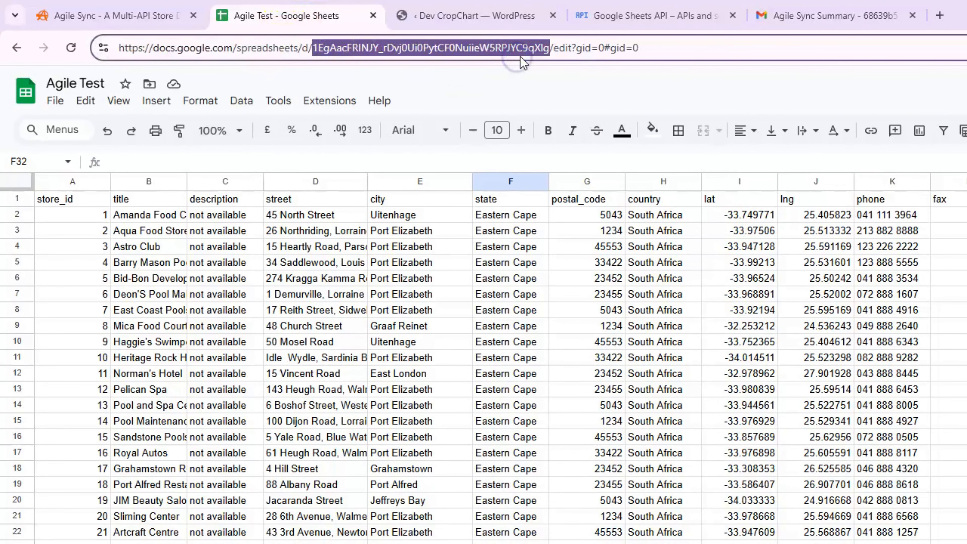
click(476, 16)
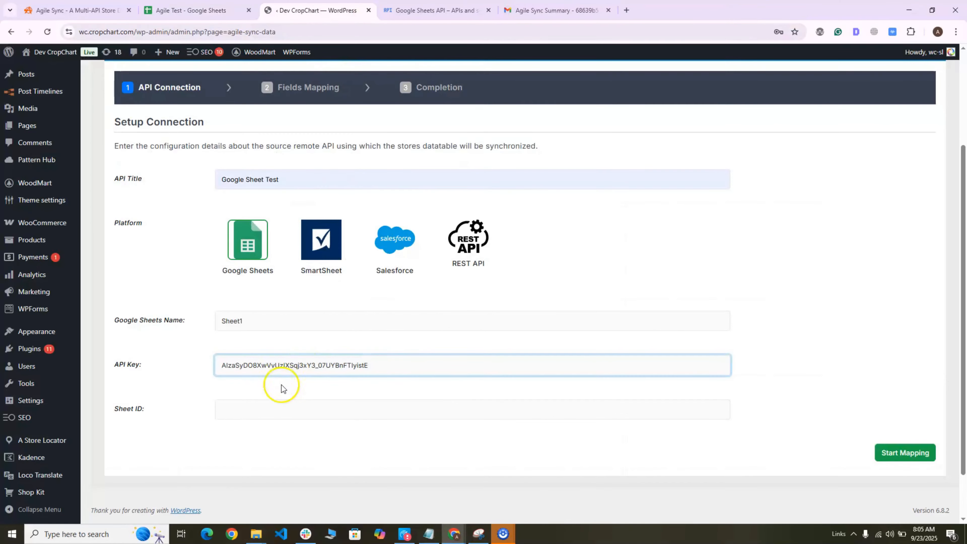
click(245, 405)
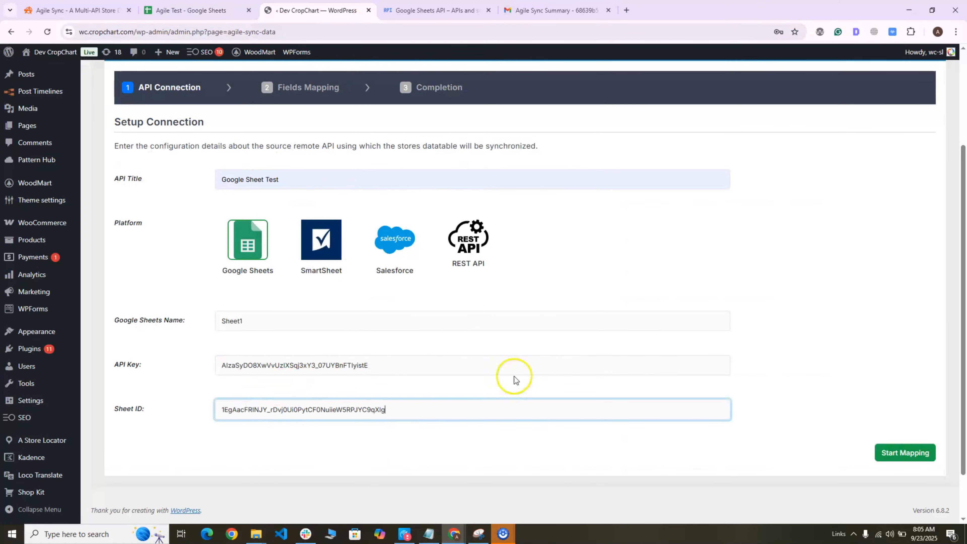
Start field mapping and map api_item_id to the store_id column
click(905, 455)
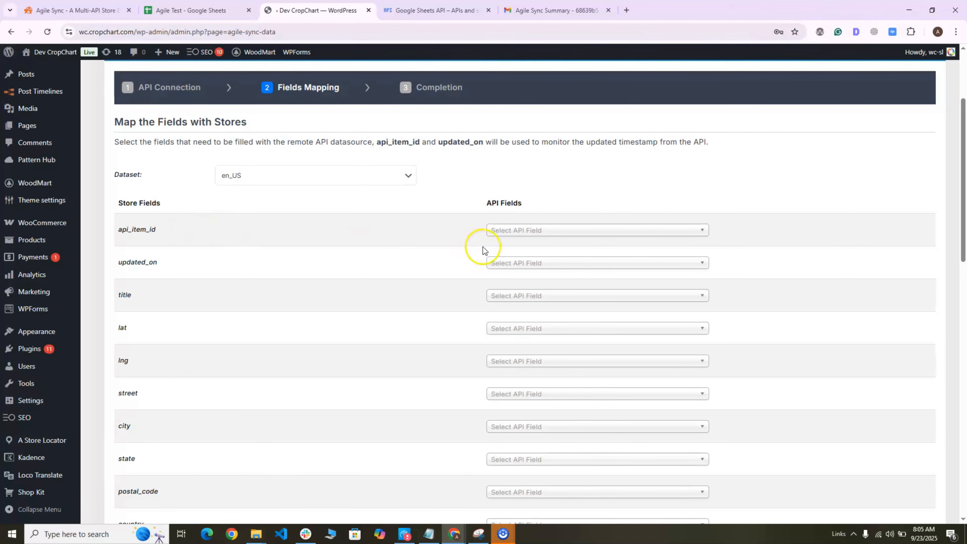
click(539, 231)
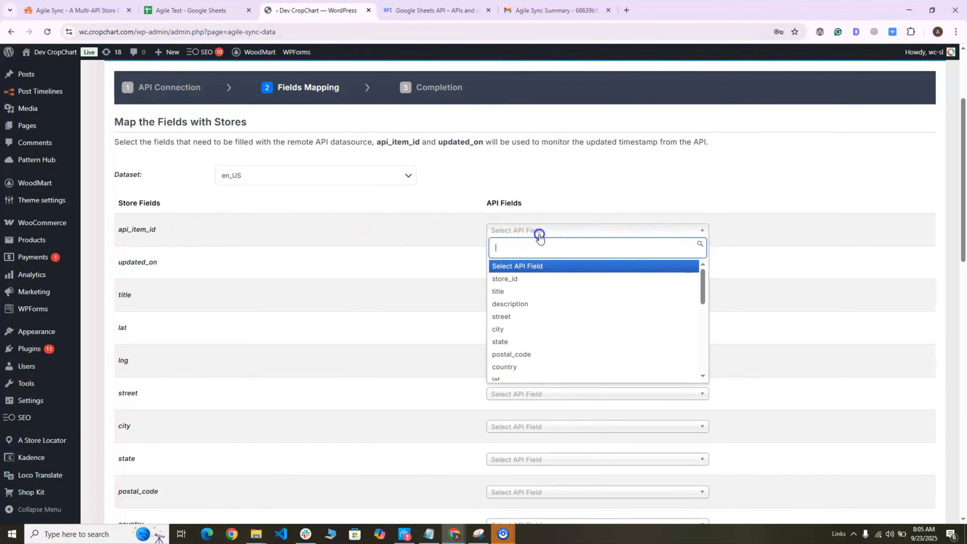
click(518, 278)
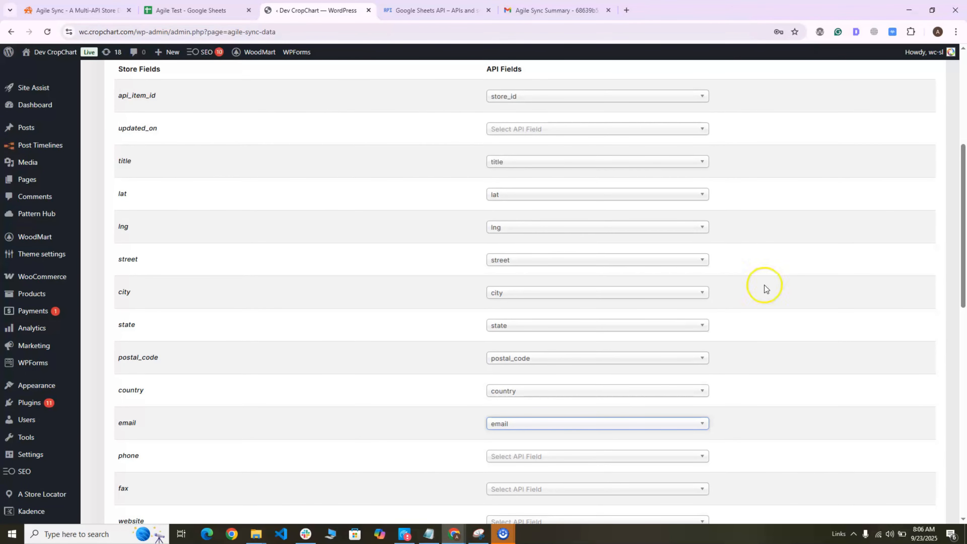
Save the field mapping and set the sync frequency to Daily
scroll(880, 228, down, 12)
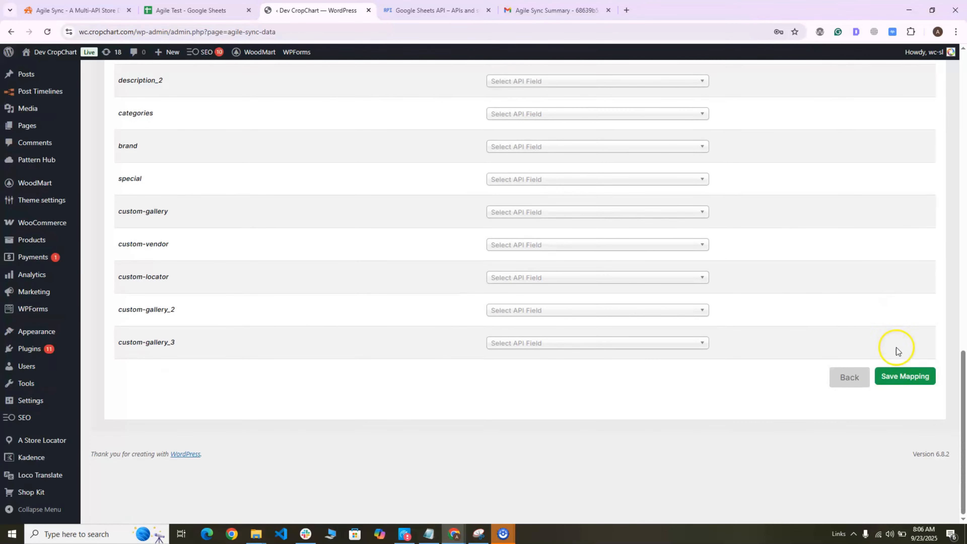
click(895, 374)
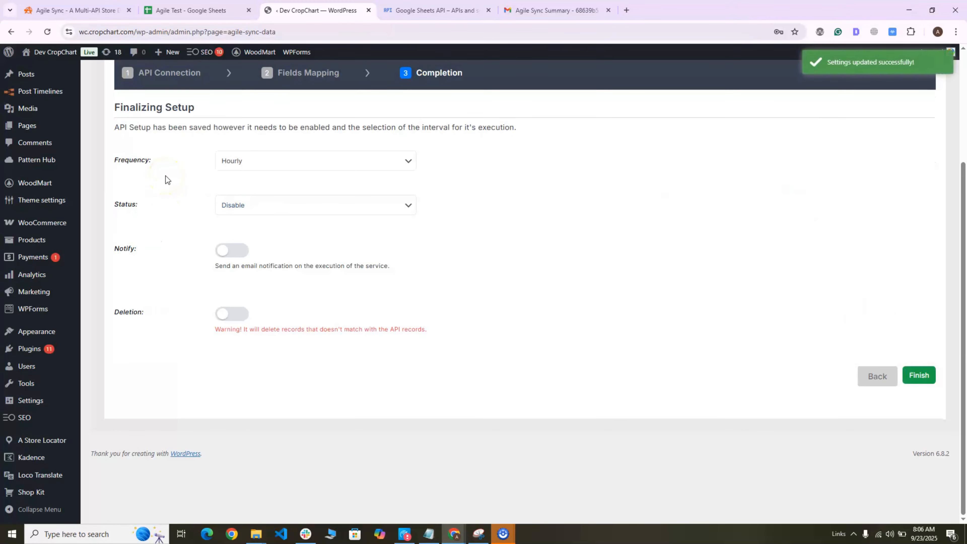
click(233, 161)
click(243, 193)
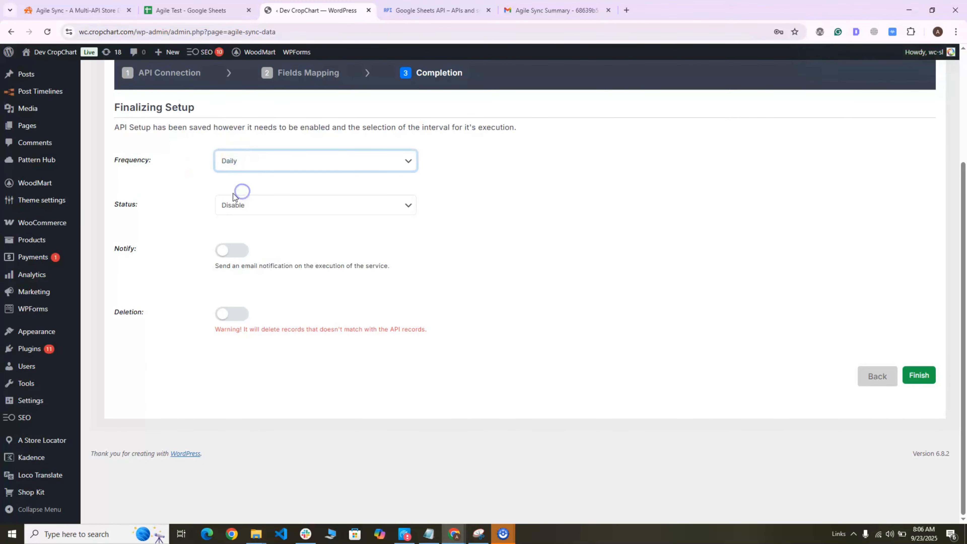
Complete the final setup with the job status set to Enable and email notifications switched on
click(240, 208)
click(239, 231)
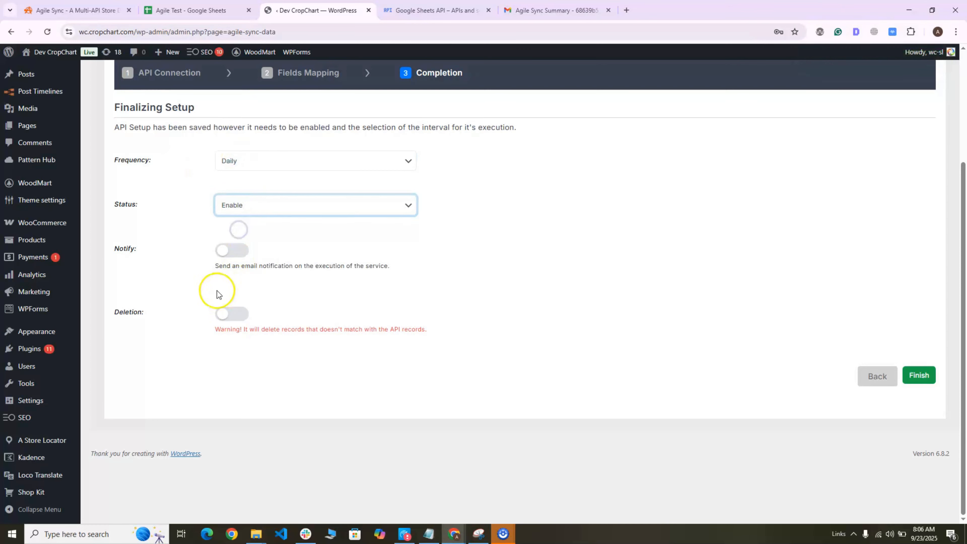
click(240, 256)
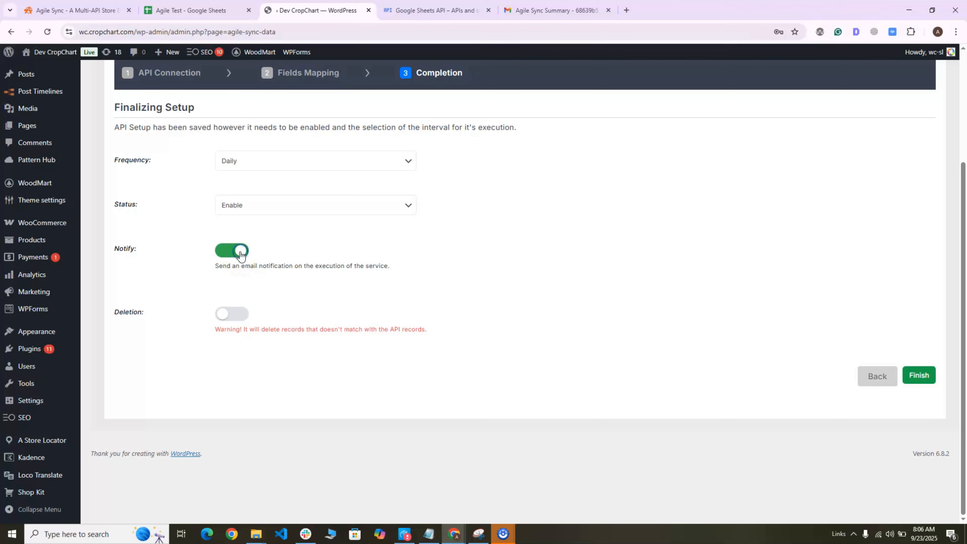
click(926, 375)
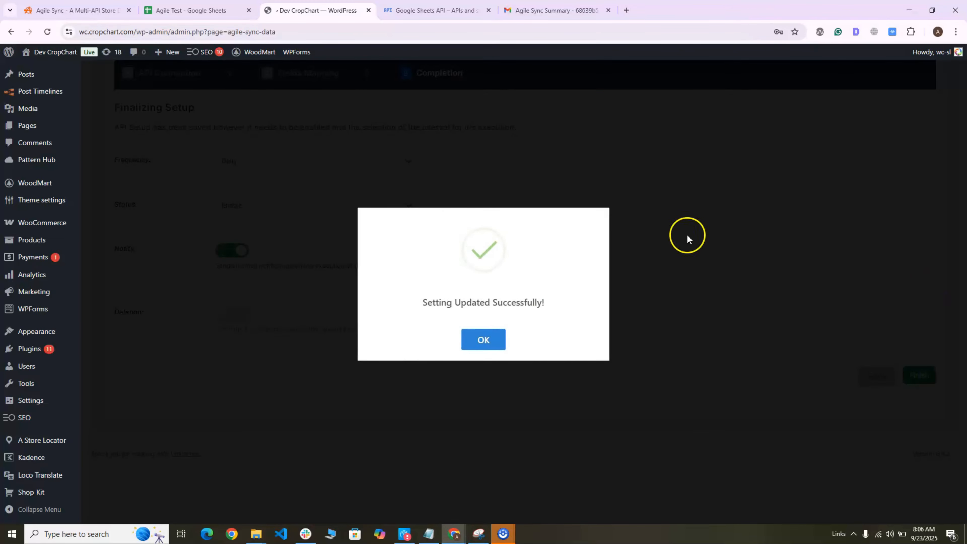
click(484, 343)
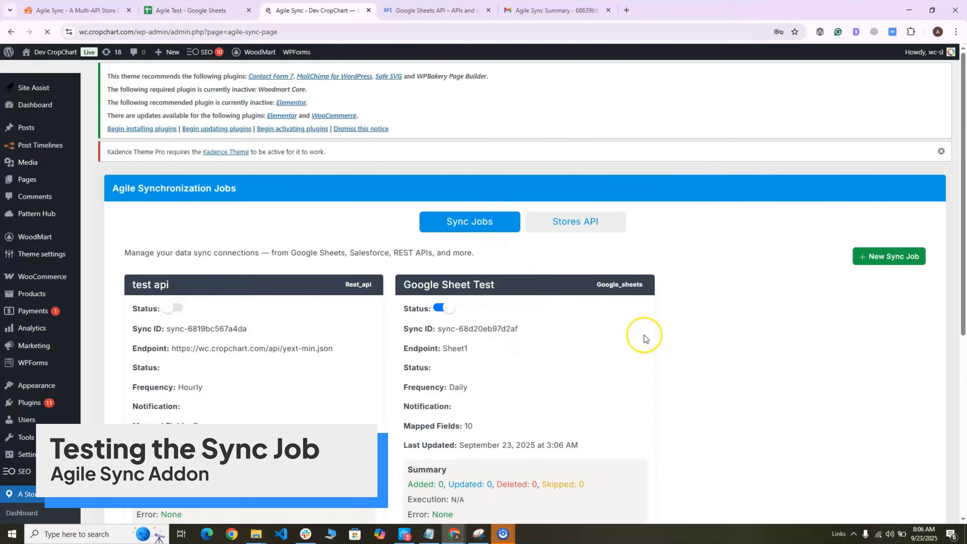
Execute the Google Sheet Test sync job
scroll(729, 243, down, 3)
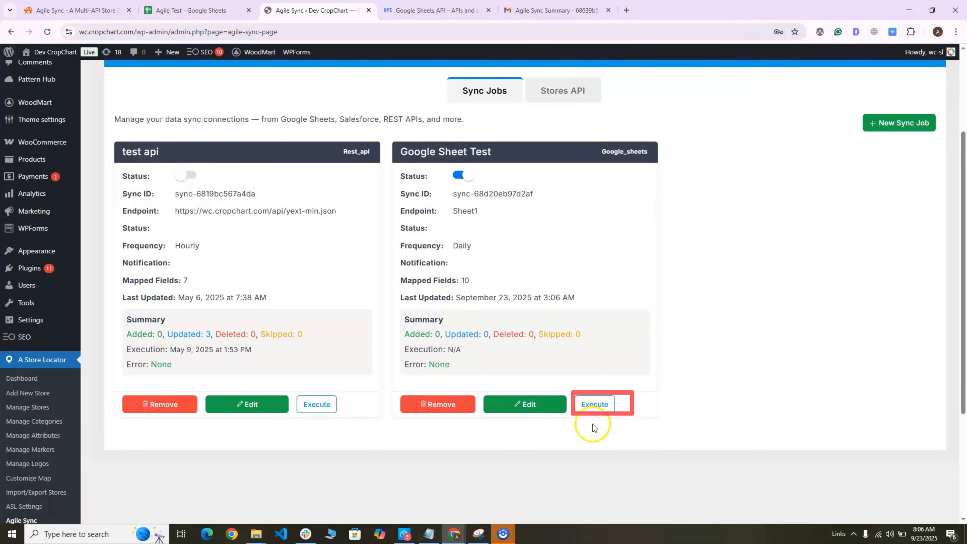
click(595, 404)
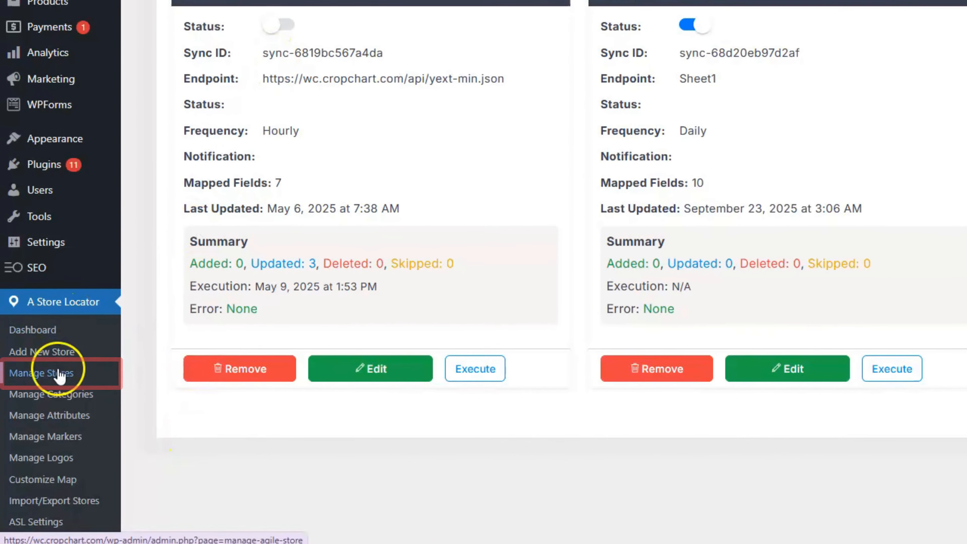
Open the Manage Stores list and sort it by title
click(60, 373)
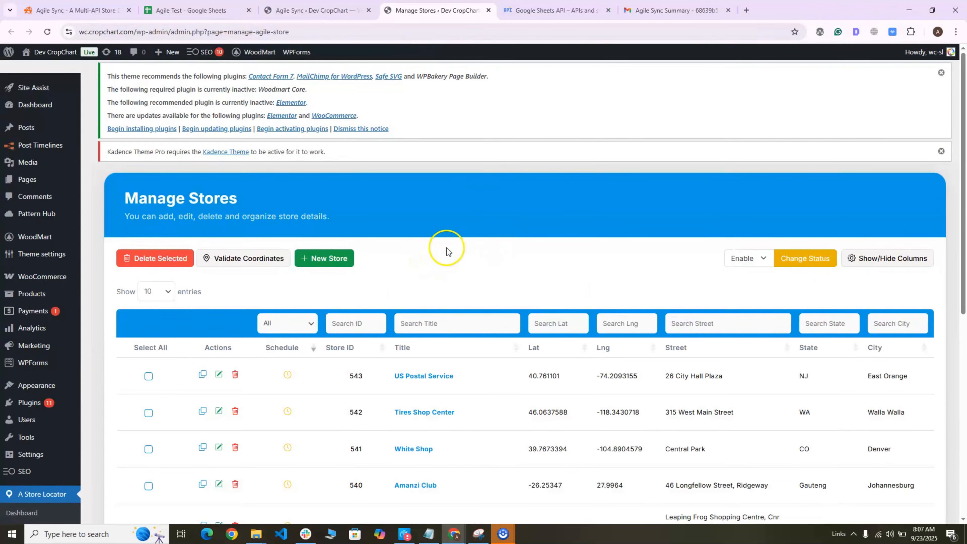
scroll(447, 251, down, 3)
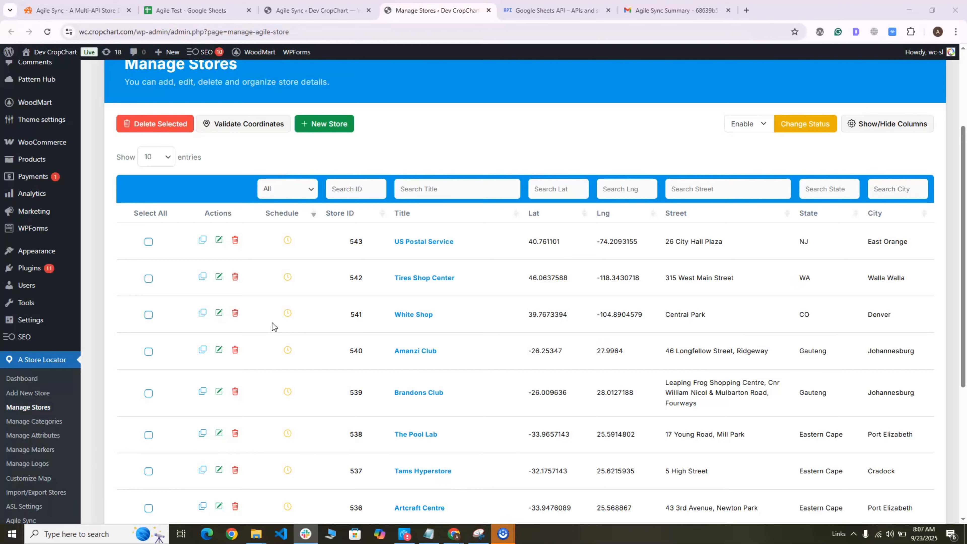
click(405, 216)
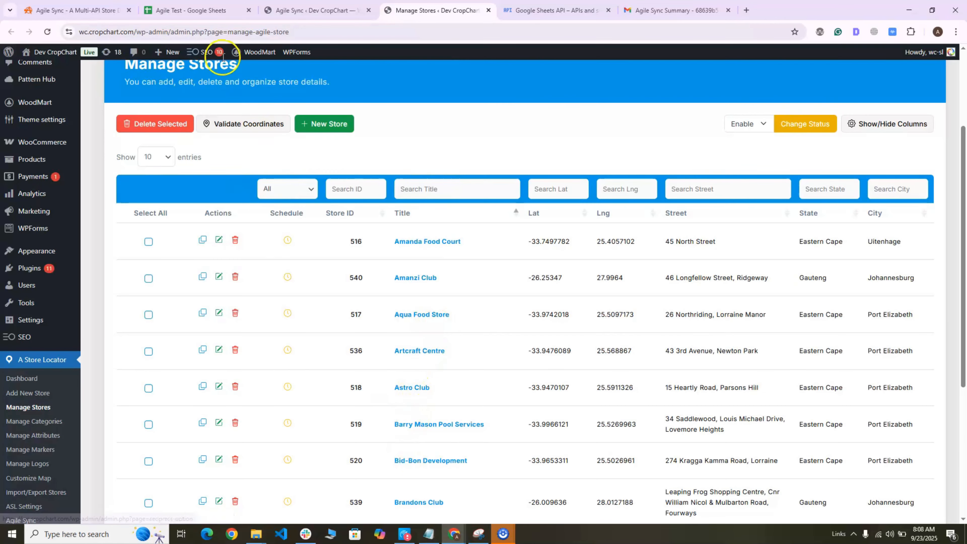
Paste the copied street, city and state values from Sheet2 into Sheet1 starting at cell D2
click(190, 10)
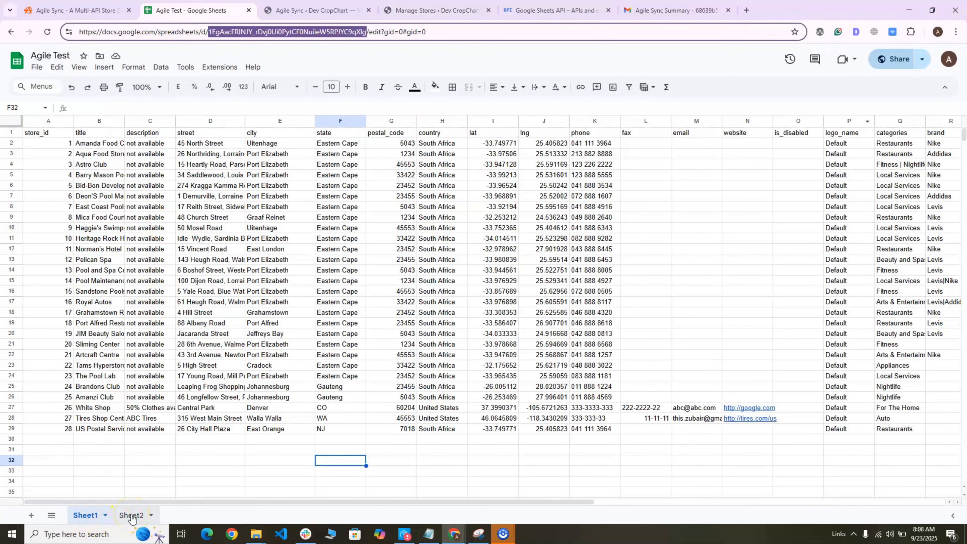
click(132, 516)
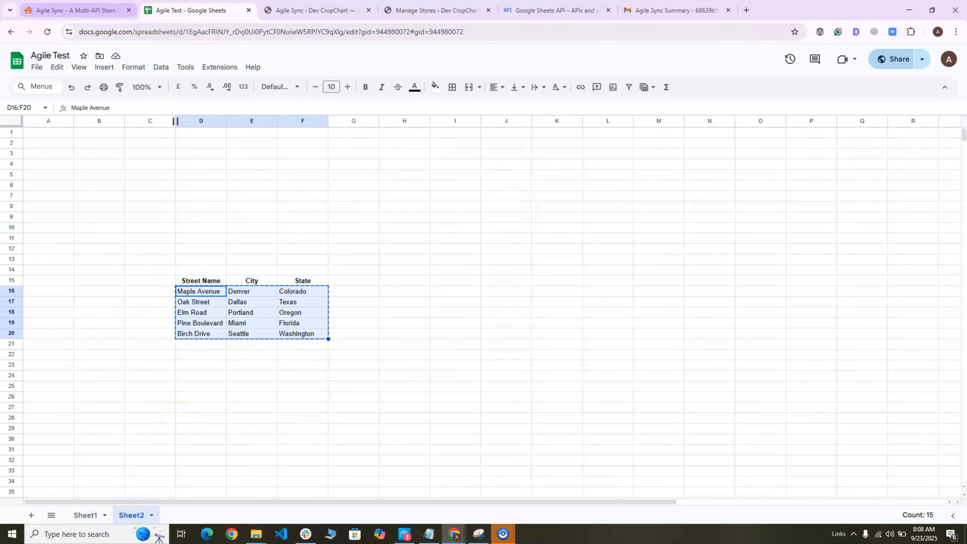
click(86, 515)
click(185, 145)
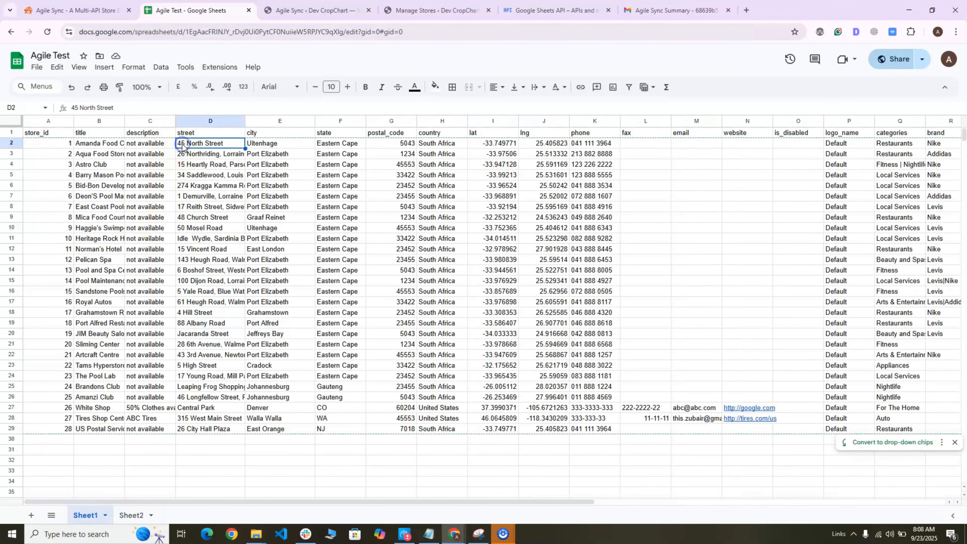
text(Maple Avenue	Denver	Colorado Oak Street	Dallas	Texas Elm Road	Portland	Oregon Pine Boulevard	Miami	Florida Birch Drive	Seattle	Washington)
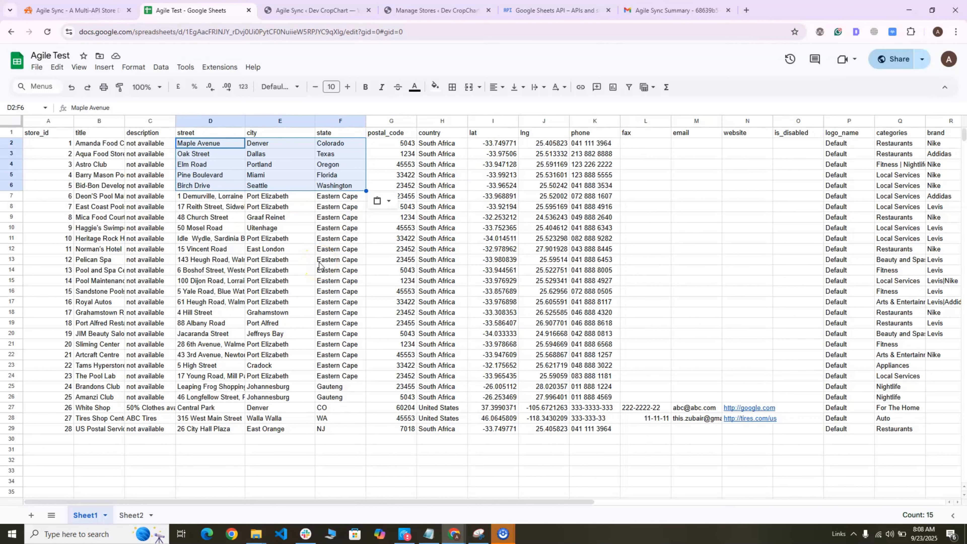
Execute the Google Sheet Test sync job again
click(289, 10)
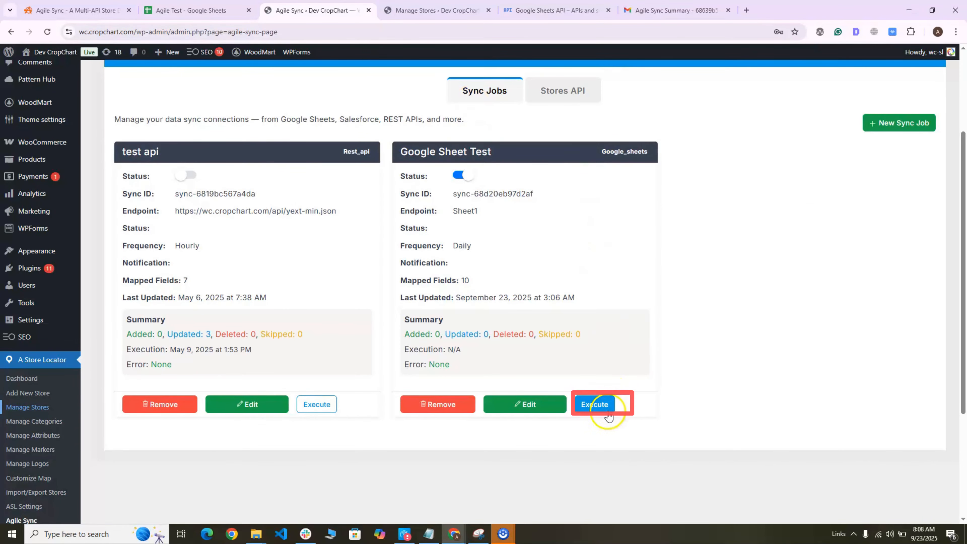
click(608, 415)
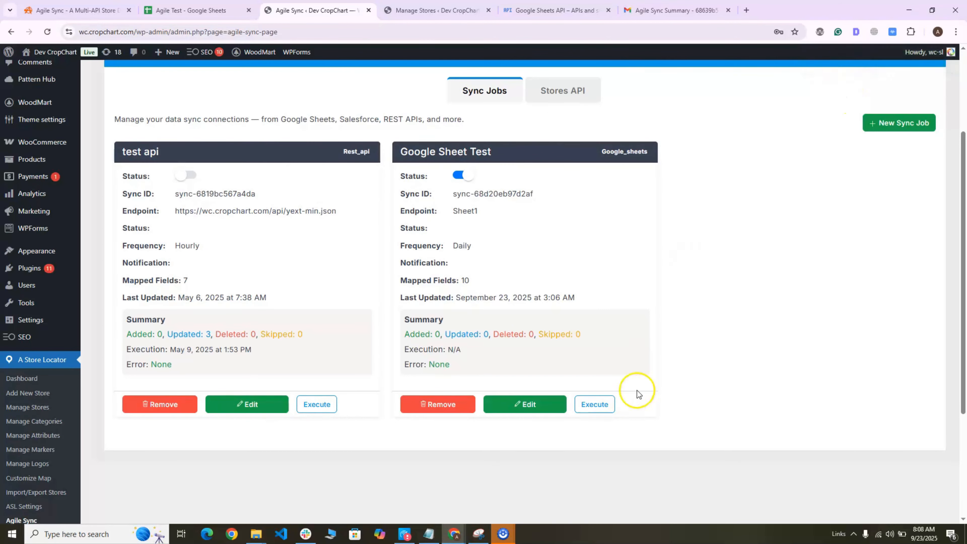
Reload the Manage Stores list to review the synced store addresses
click(438, 11)
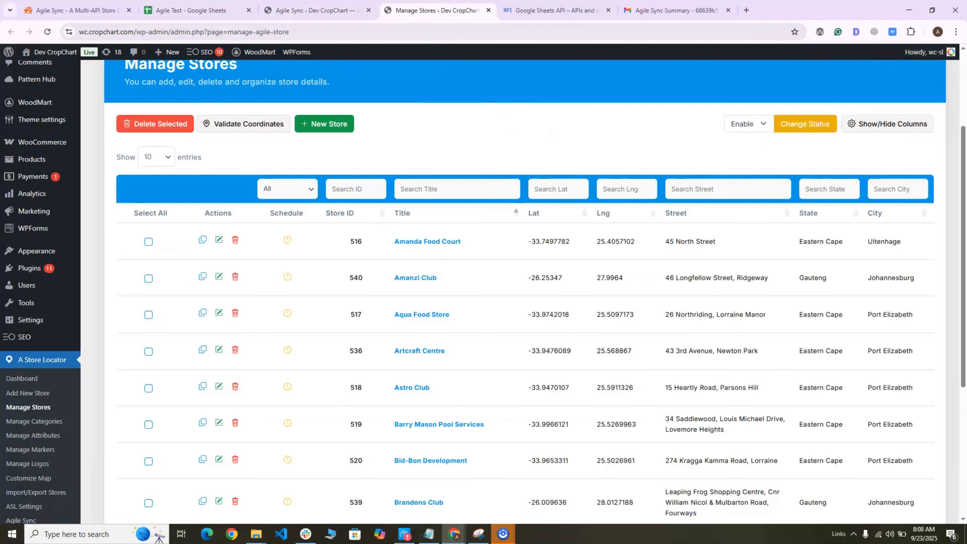
click(48, 32)
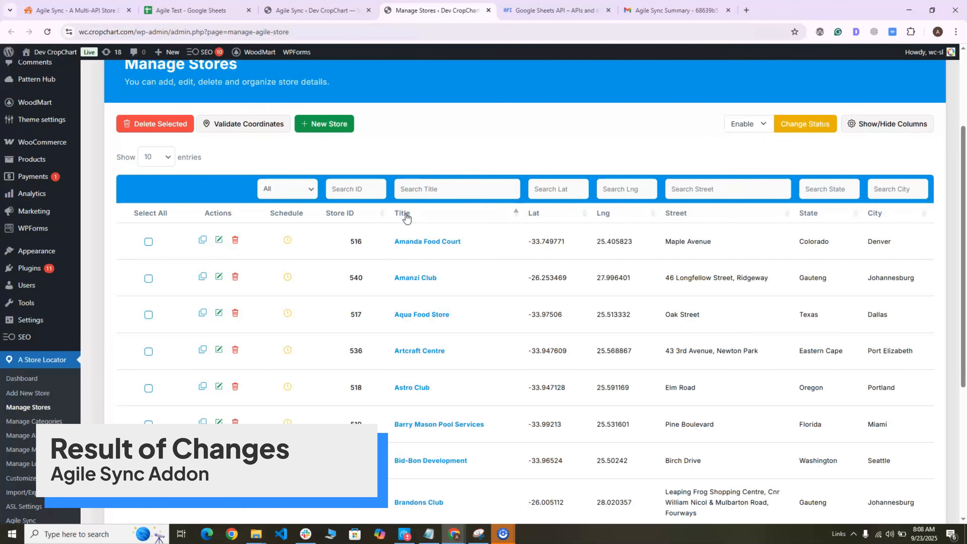
click(271, 216)
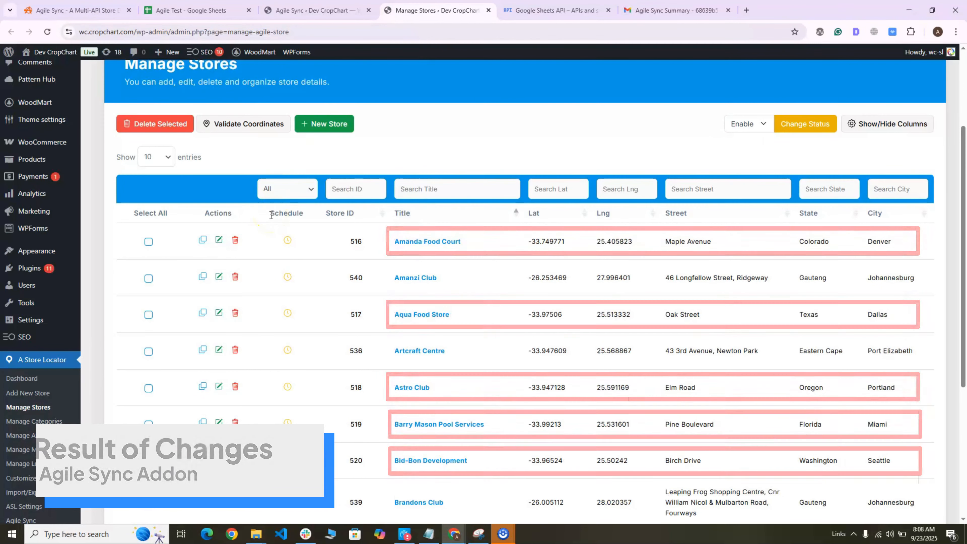